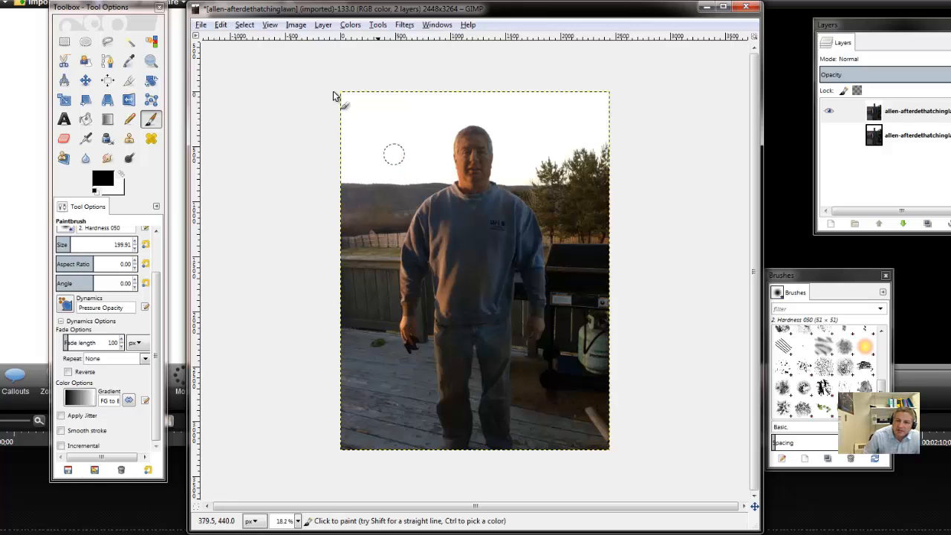
- Select the entire image and turn on the Quick Mask
{"action": "left_click", "coordinate": [250, 26]}
{"action": "left_click", "coordinate": [253, 41]}
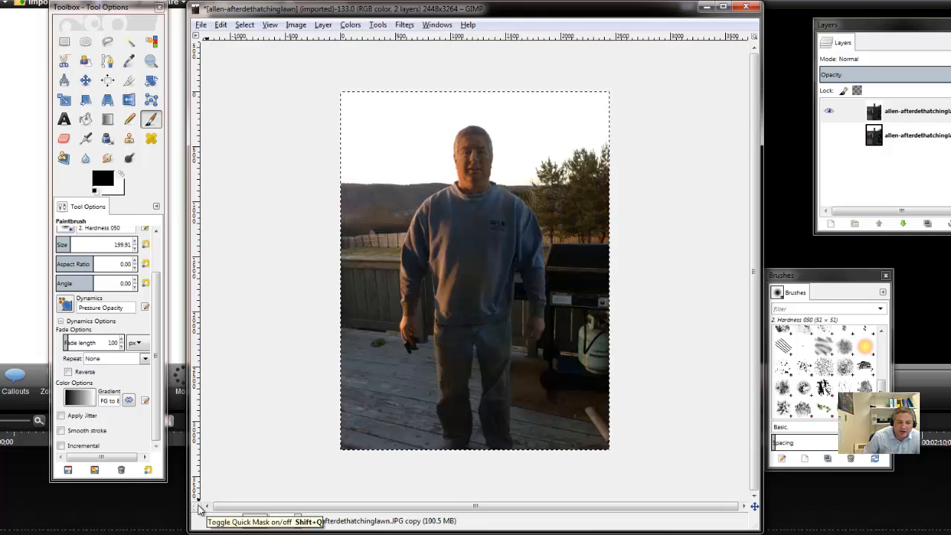
{"action": "left_click", "coordinate": [196, 506]}
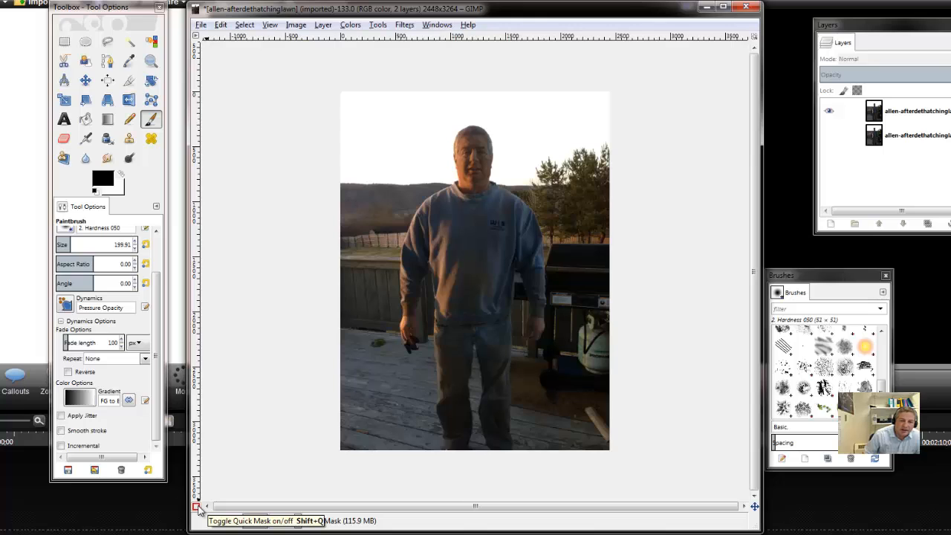
- Activate the Paintbrush tool and look through its tool options
{"action": "left_click", "coordinate": [154, 123]}
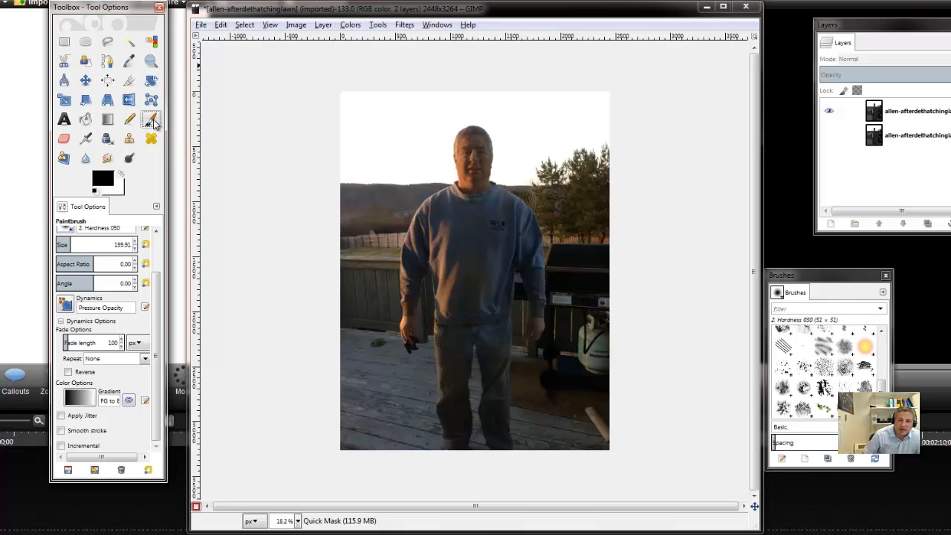
{"action": "scroll", "coordinate": [158, 245], "scroll_direction": "up", "scroll_amount": 2}
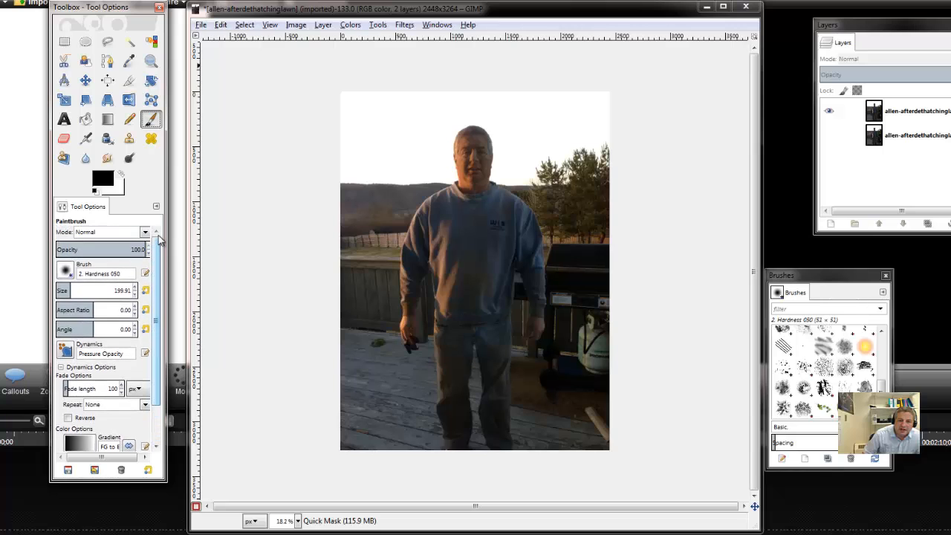
{"action": "scroll", "coordinate": [159, 245], "scroll_direction": "down", "scroll_amount": 3}
{"action": "scroll", "coordinate": [158, 245], "scroll_direction": "up", "scroll_amount": 3}
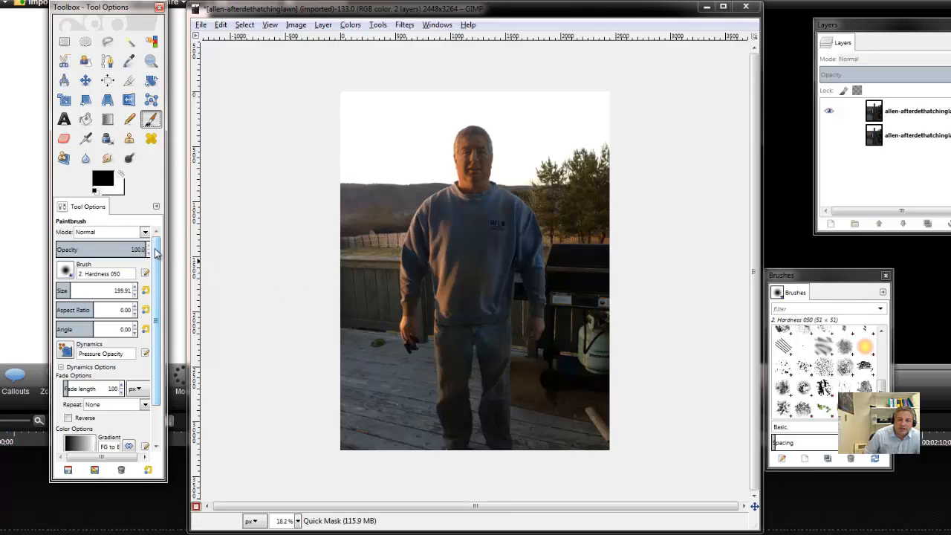
- Close the Brushes dialog and open it again
{"action": "left_click", "coordinate": [885, 275]}
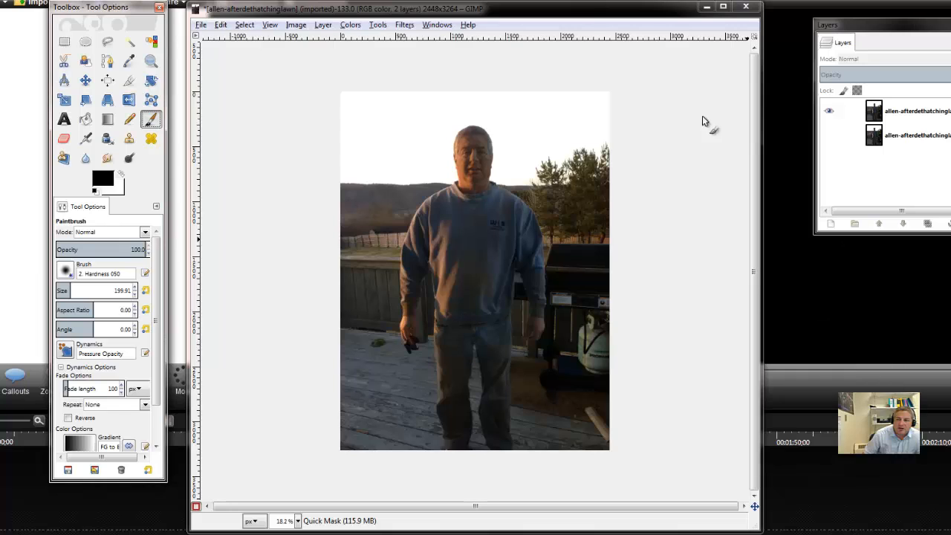
{"action": "left_click", "coordinate": [434, 25]}
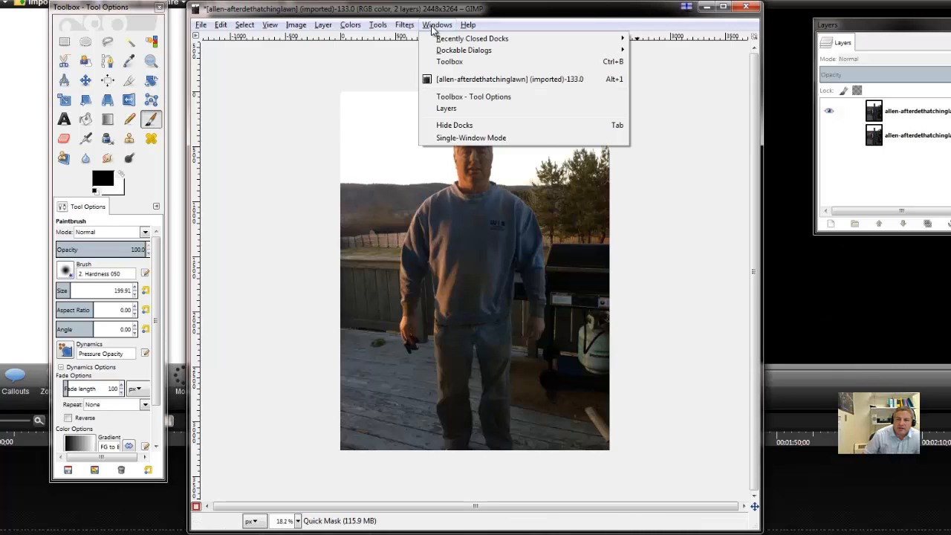
{"action": "mouse_move", "coordinate": [449, 52]}
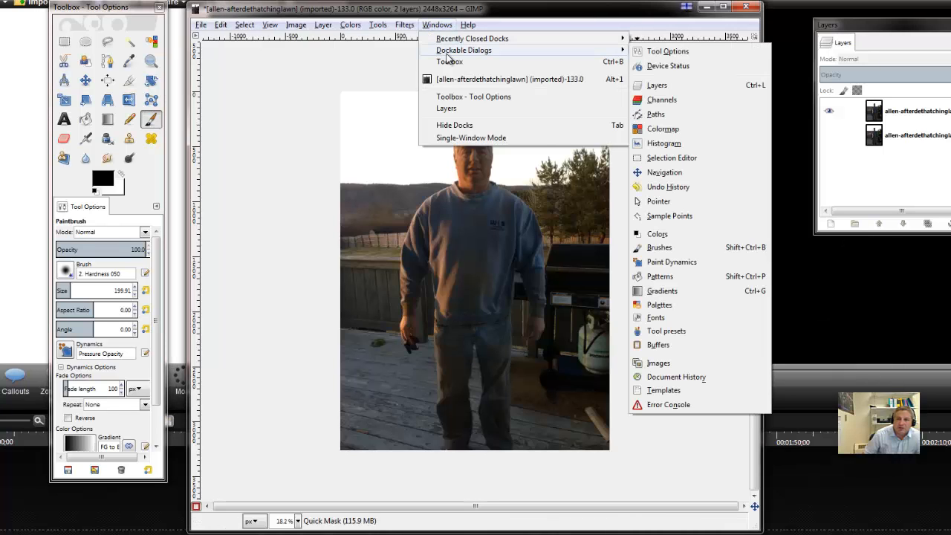
{"action": "left_click", "coordinate": [688, 248]}
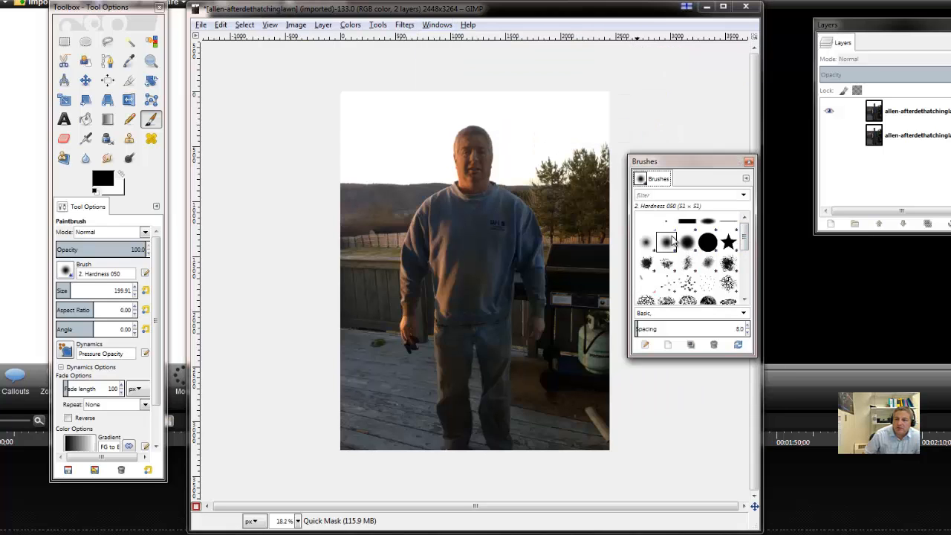
- Set the spacing of the 2. Hardness 050 brush to 6.5 and move the Brushes dialog away from the photo
{"action": "left_click_drag", "start_coordinate": [749, 241], "coordinate": [749, 243]}
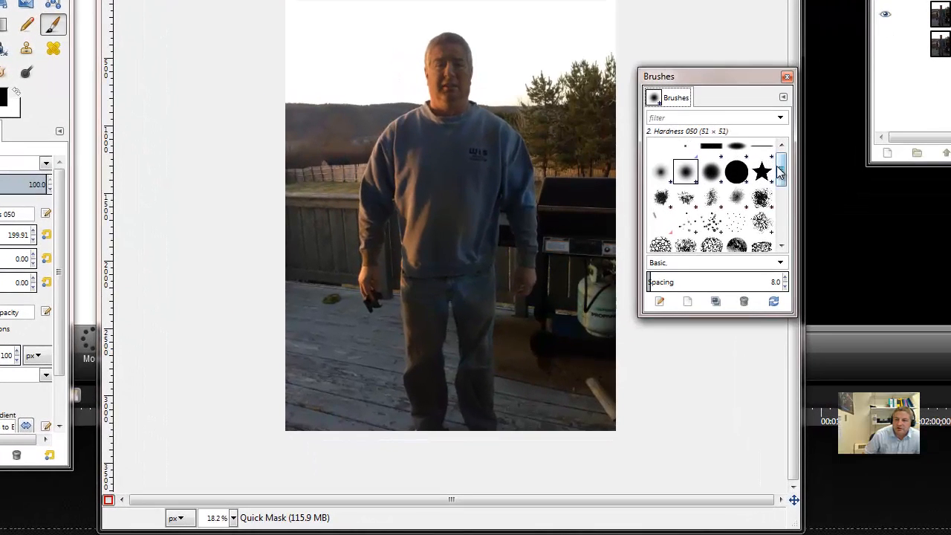
{"action": "left_click_drag", "start_coordinate": [780, 171], "coordinate": [782, 225]}
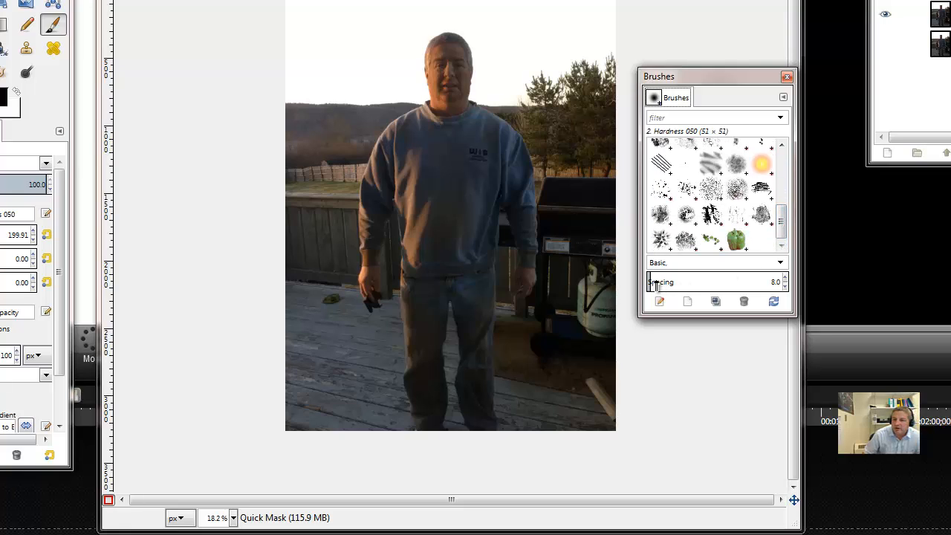
{"action": "left_click_drag", "start_coordinate": [651, 284], "coordinate": [650, 284]}
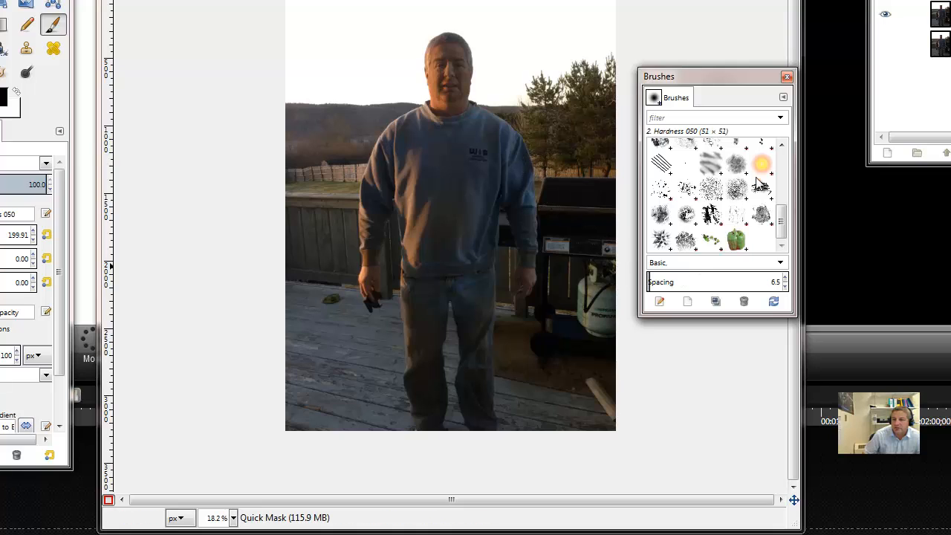
{"action": "left_click_drag", "start_coordinate": [737, 73], "coordinate": [817, 61]}
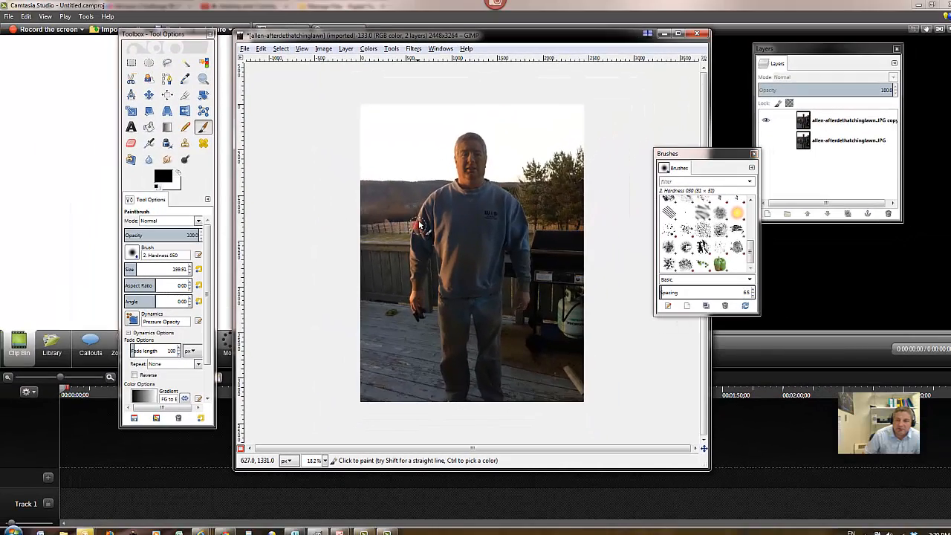
- Paint the mask over the man's entire figure in black and turn off the Quick Mask to select the background around him
{"action": "left_click_drag", "start_coordinate": [388, 202], "coordinate": [403, 166]}
{"action": "mouse_move", "coordinate": [425, 202]}
{"action": "left_mouse_down"}
{"action": "mouse_move", "coordinate": [456, 180]}
{"action": "mouse_move", "coordinate": [465, 140]}
{"action": "mouse_move", "coordinate": [487, 138]}
{"action": "mouse_move", "coordinate": [492, 183]}
{"action": "mouse_move", "coordinate": [529, 223]}
{"action": "mouse_move", "coordinate": [526, 300]}
{"action": "mouse_move", "coordinate": [494, 367]}
{"action": "mouse_move", "coordinate": [500, 399]}
{"action": "mouse_move", "coordinate": [451, 403]}
{"action": "mouse_move", "coordinate": [437, 301]}
{"action": "mouse_move", "coordinate": [422, 307]}
{"action": "mouse_move", "coordinate": [424, 321]}
{"action": "mouse_move", "coordinate": [413, 296]}
{"action": "mouse_move", "coordinate": [430, 254]}
{"action": "mouse_move", "coordinate": [414, 284]}
{"action": "mouse_move", "coordinate": [417, 264]}
{"action": "left_mouse_up"}
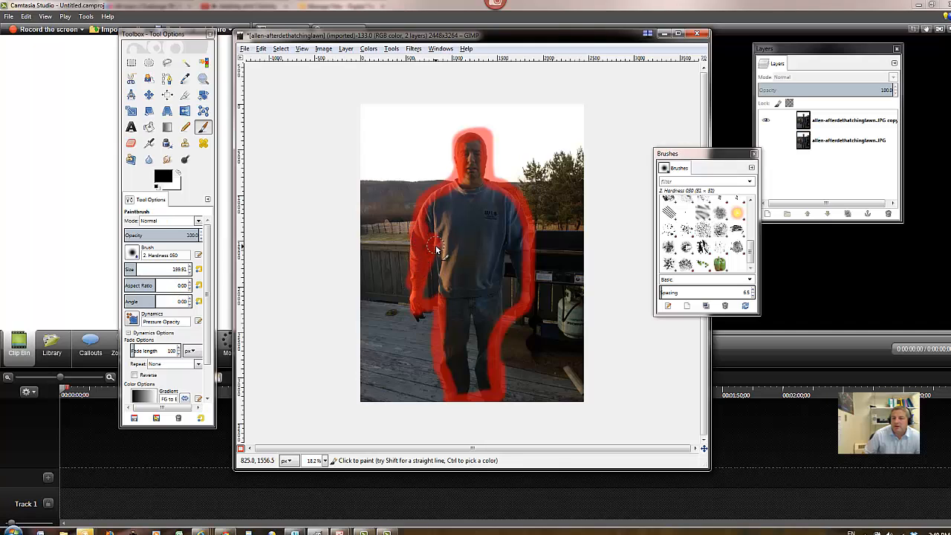
{"action": "mouse_move", "coordinate": [435, 247]}
{"action": "left_mouse_down"}
{"action": "mouse_move", "coordinate": [424, 297]}
{"action": "mouse_move", "coordinate": [441, 274]}
{"action": "mouse_move", "coordinate": [444, 315]}
{"action": "mouse_move", "coordinate": [466, 225]}
{"action": "mouse_move", "coordinate": [448, 231]}
{"action": "mouse_move", "coordinate": [442, 256]}
{"action": "mouse_move", "coordinate": [460, 230]}
{"action": "mouse_move", "coordinate": [427, 239]}
{"action": "mouse_move", "coordinate": [442, 208]}
{"action": "mouse_move", "coordinate": [421, 249]}
{"action": "mouse_move", "coordinate": [445, 209]}
{"action": "mouse_move", "coordinate": [429, 214]}
{"action": "mouse_move", "coordinate": [476, 184]}
{"action": "mouse_move", "coordinate": [474, 140]}
{"action": "mouse_move", "coordinate": [449, 199]}
{"action": "mouse_move", "coordinate": [485, 184]}
{"action": "mouse_move", "coordinate": [514, 211]}
{"action": "mouse_move", "coordinate": [516, 251]}
{"action": "mouse_move", "coordinate": [506, 216]}
{"action": "mouse_move", "coordinate": [519, 225]}
{"action": "mouse_move", "coordinate": [471, 199]}
{"action": "mouse_move", "coordinate": [504, 205]}
{"action": "mouse_move", "coordinate": [452, 215]}
{"action": "mouse_move", "coordinate": [493, 217]}
{"action": "mouse_move", "coordinate": [468, 228]}
{"action": "mouse_move", "coordinate": [510, 231]}
{"action": "mouse_move", "coordinate": [459, 245]}
{"action": "mouse_move", "coordinate": [517, 242]}
{"action": "mouse_move", "coordinate": [452, 293]}
{"action": "mouse_move", "coordinate": [446, 360]}
{"action": "mouse_move", "coordinate": [462, 389]}
{"action": "mouse_move", "coordinate": [456, 382]}
{"action": "mouse_move", "coordinate": [485, 390]}
{"action": "mouse_move", "coordinate": [472, 388]}
{"action": "mouse_move", "coordinate": [492, 365]}
{"action": "mouse_move", "coordinate": [477, 379]}
{"action": "mouse_move", "coordinate": [465, 351]}
{"action": "left_mouse_up"}
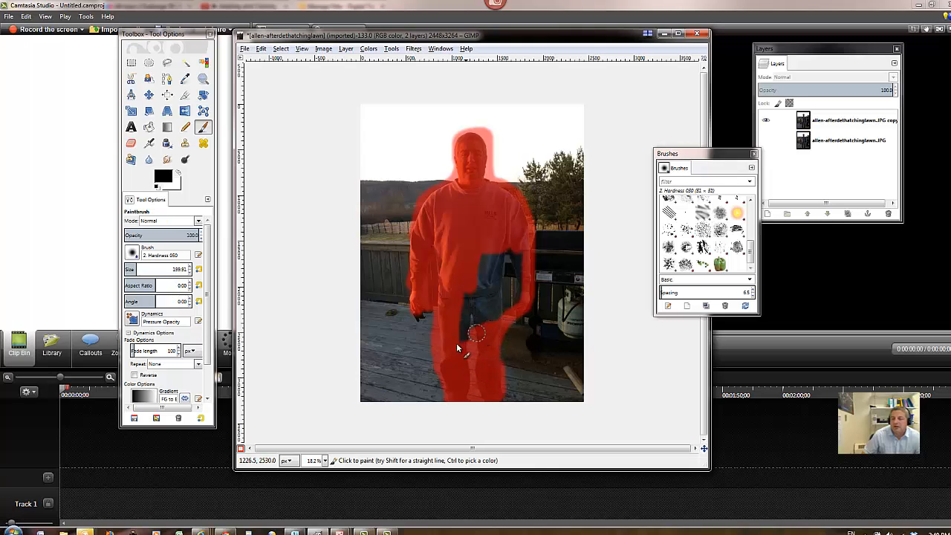
{"action": "mouse_move", "coordinate": [509, 317]}
{"action": "left_mouse_down"}
{"action": "mouse_move", "coordinate": [520, 305]}
{"action": "mouse_move", "coordinate": [480, 323]}
{"action": "mouse_move", "coordinate": [523, 297]}
{"action": "mouse_move", "coordinate": [514, 289]}
{"action": "mouse_move", "coordinate": [476, 301]}
{"action": "mouse_move", "coordinate": [514, 278]}
{"action": "mouse_move", "coordinate": [458, 311]}
{"action": "left_mouse_up"}
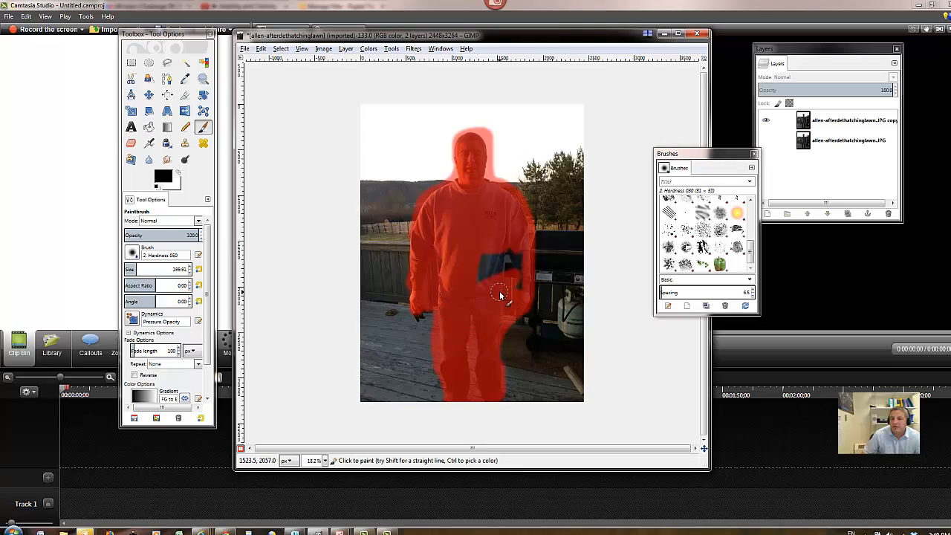
{"action": "mouse_move", "coordinate": [512, 300]}
{"action": "left_mouse_down"}
{"action": "mouse_move", "coordinate": [519, 252]}
{"action": "mouse_move", "coordinate": [495, 272]}
{"action": "mouse_move", "coordinate": [505, 273]}
{"action": "mouse_move", "coordinate": [509, 266]}
{"action": "mouse_move", "coordinate": [479, 278]}
{"action": "left_mouse_up"}
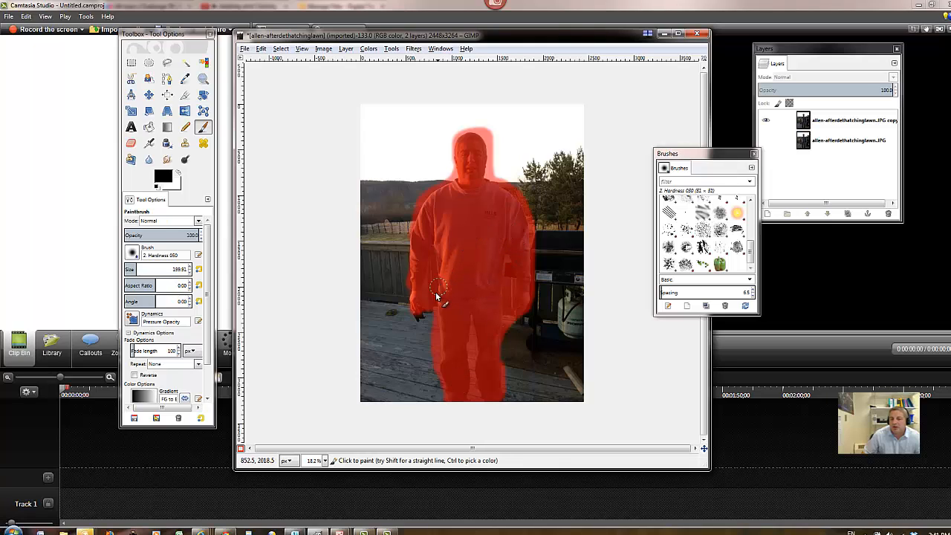
{"action": "left_click_drag", "start_coordinate": [424, 312], "coordinate": [422, 318]}
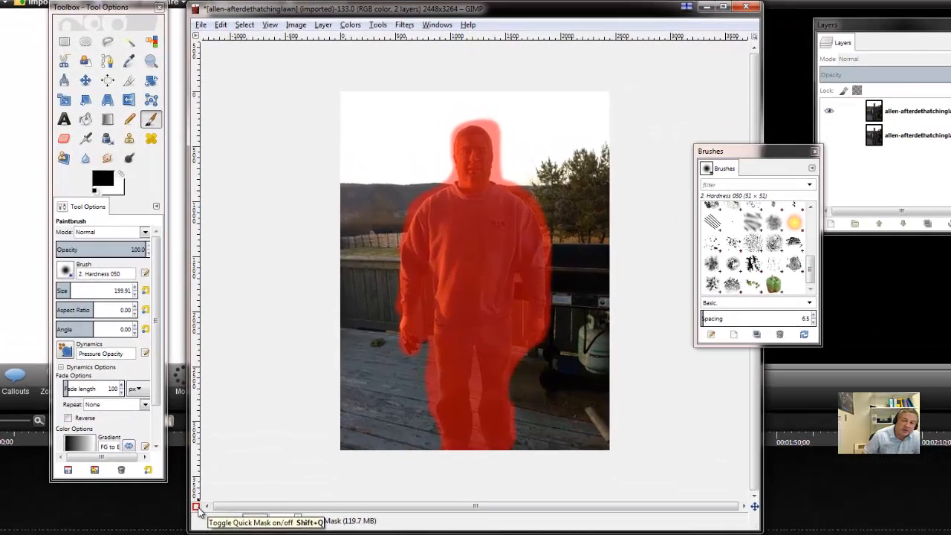
{"action": "left_click", "coordinate": [234, 460]}
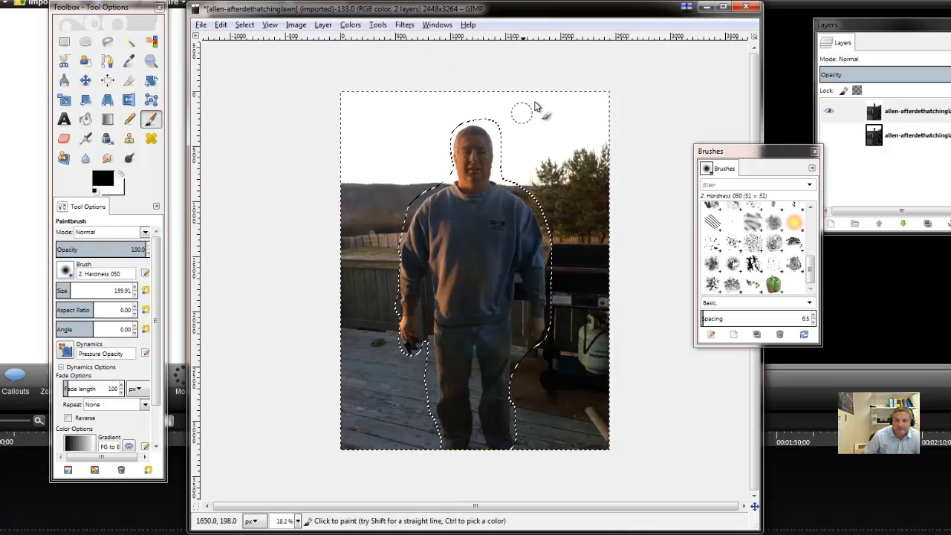
- Open the Motion Blur filter for the selected background and position its preview at the edge of the man's shoulder
{"action": "left_click", "coordinate": [405, 25]}
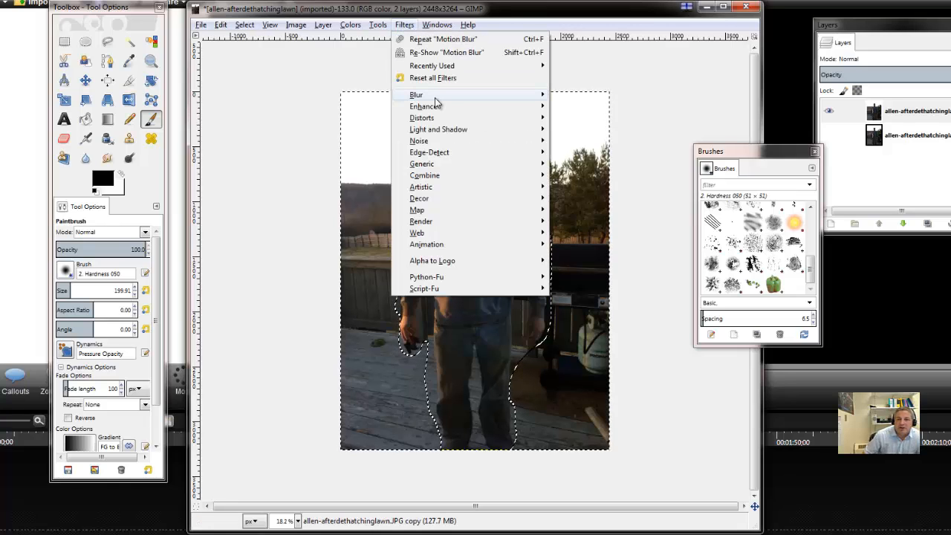
{"action": "mouse_move", "coordinate": [435, 98]}
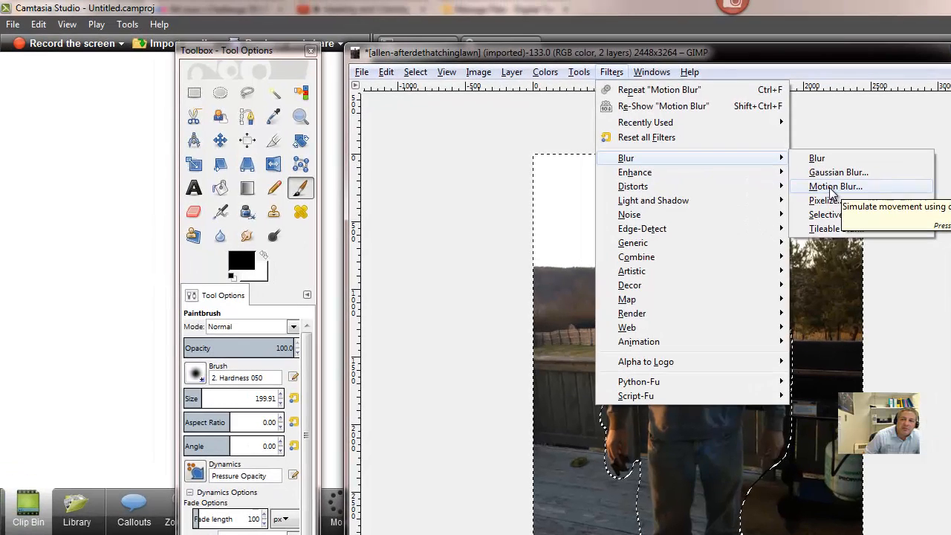
{"action": "left_click", "coordinate": [832, 187]}
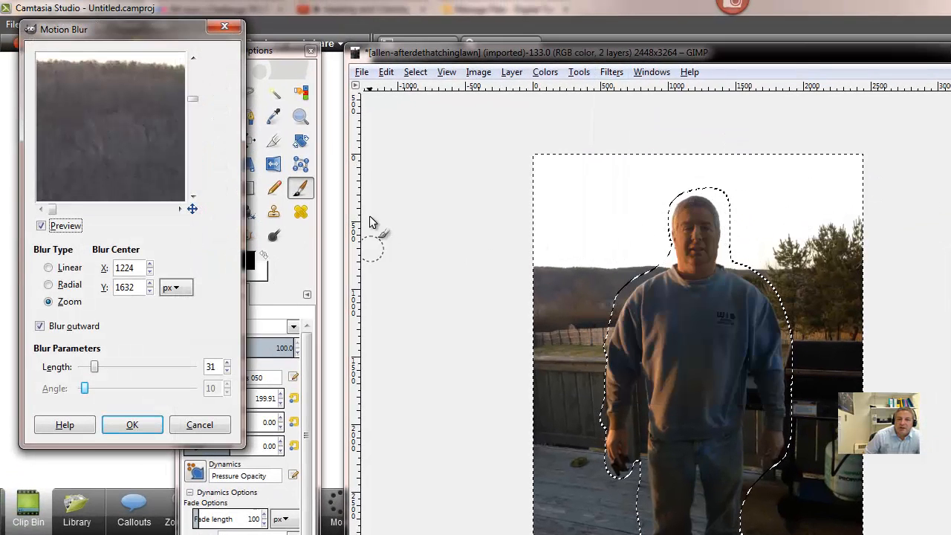
{"action": "left_click", "coordinate": [193, 172]}
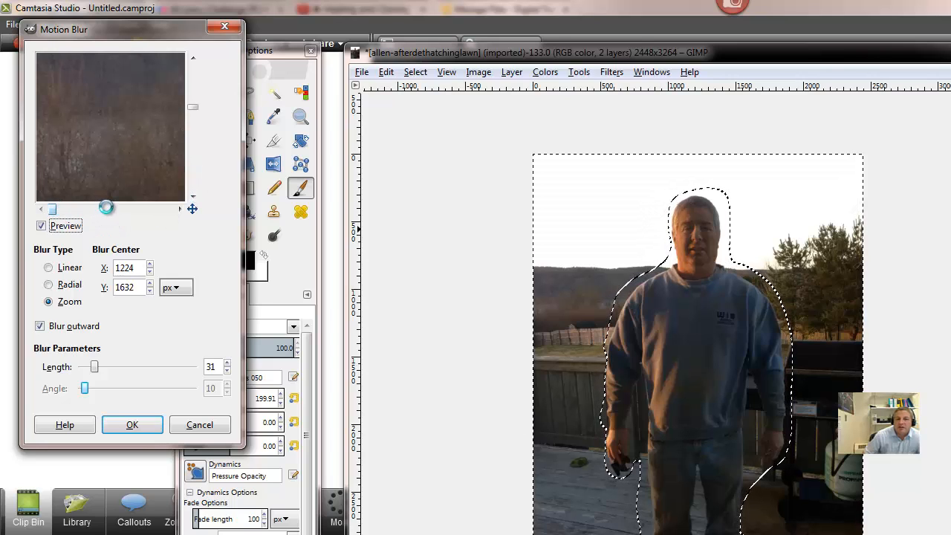
{"action": "left_click", "coordinate": [105, 208]}
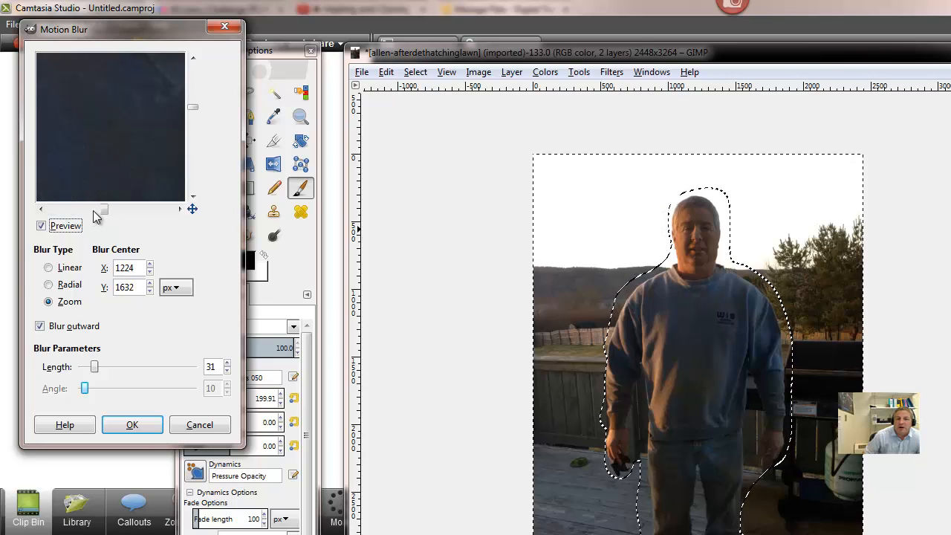
{"action": "left_click_drag", "start_coordinate": [105, 209], "coordinate": [79, 208]}
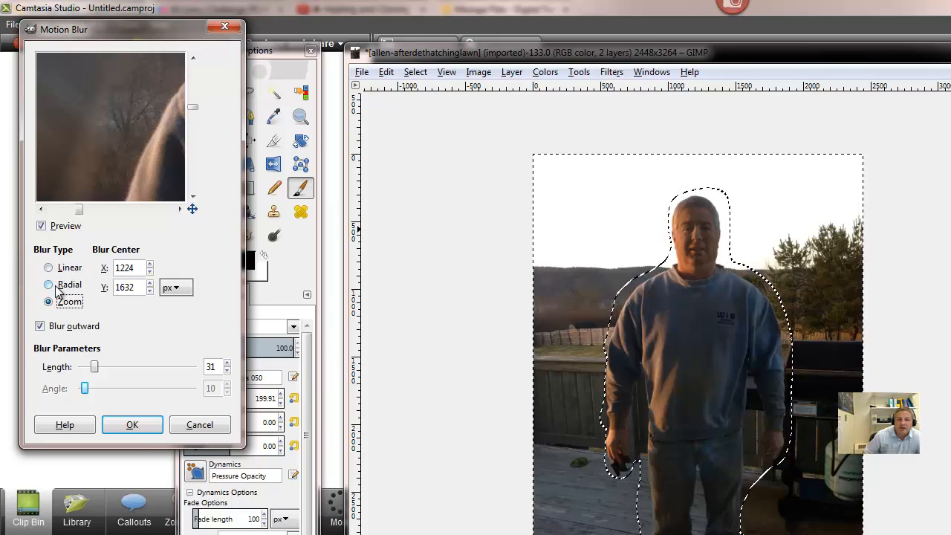
- Apply the Zoom motion blur to the background with Blur outward enabled and a length of 23
{"action": "left_click", "coordinate": [40, 326]}
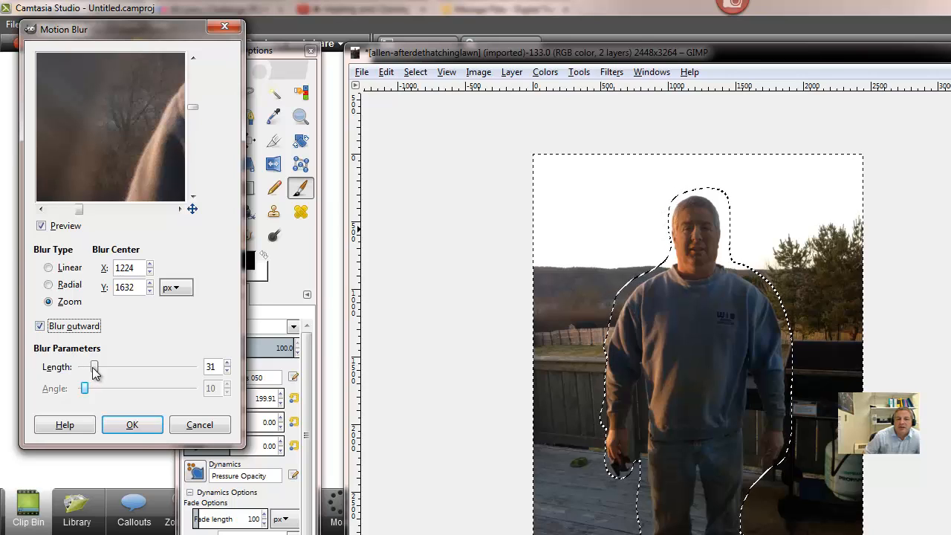
{"action": "left_click_drag", "start_coordinate": [95, 372], "coordinate": [104, 367]}
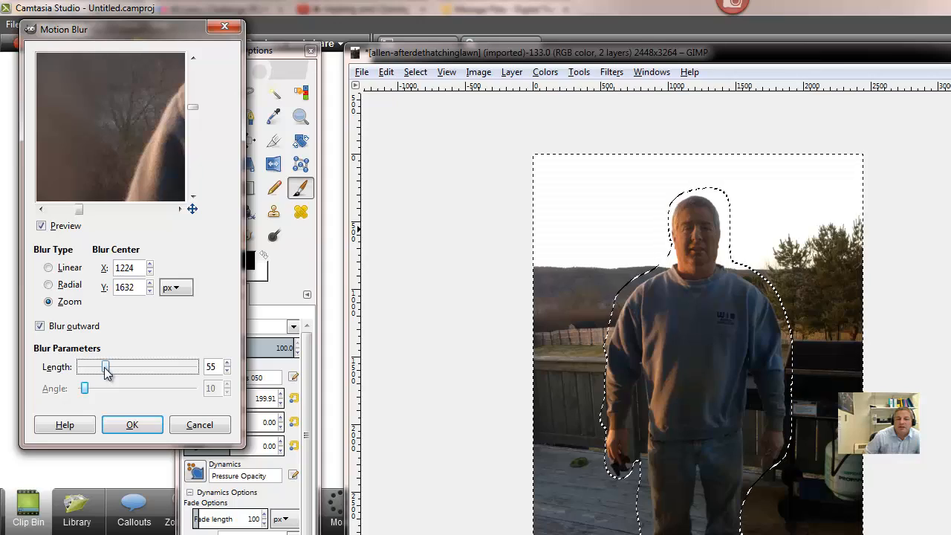
{"action": "left_click_drag", "start_coordinate": [104, 367], "coordinate": [89, 367]}
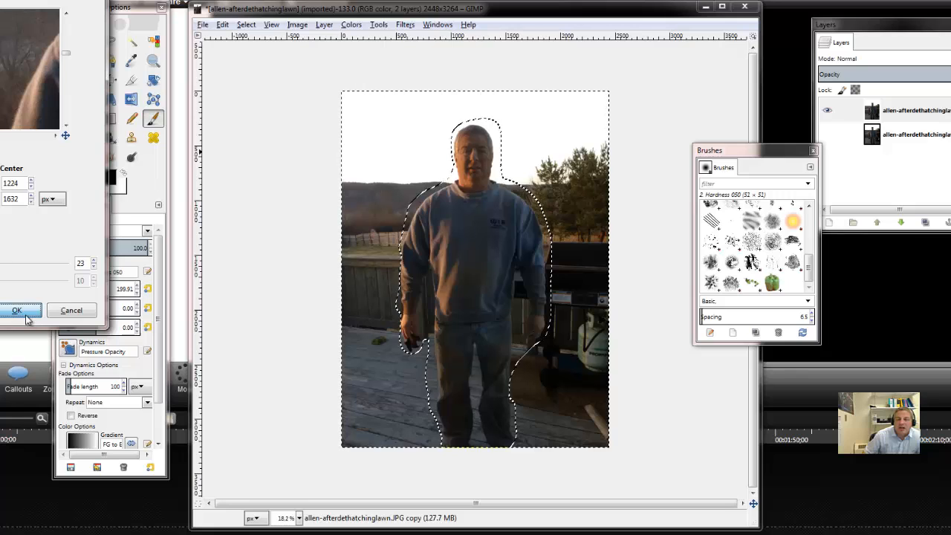
{"action": "left_click", "coordinate": [104, 394]}
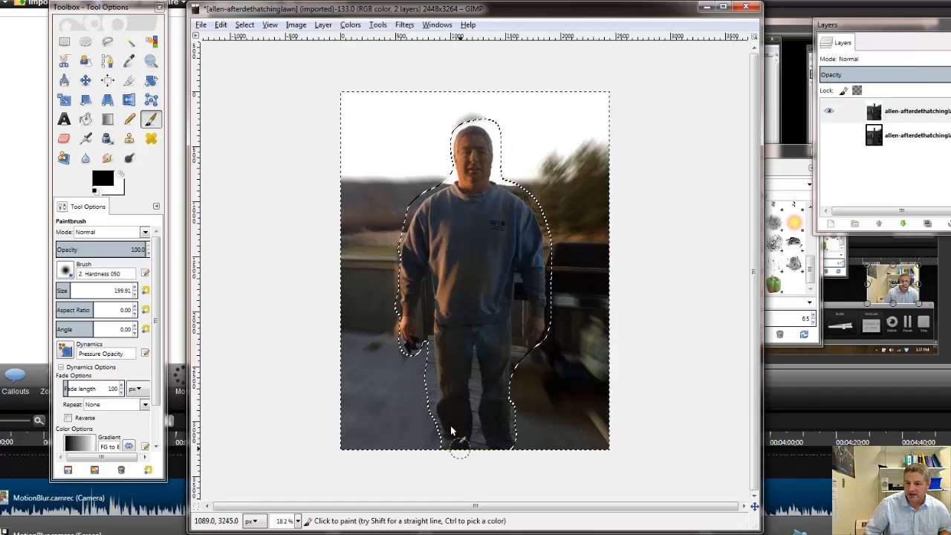
- Remove the selection from the blurred photo
{"action": "left_click", "coordinate": [244, 24]}
{"action": "left_click", "coordinate": [263, 56]}
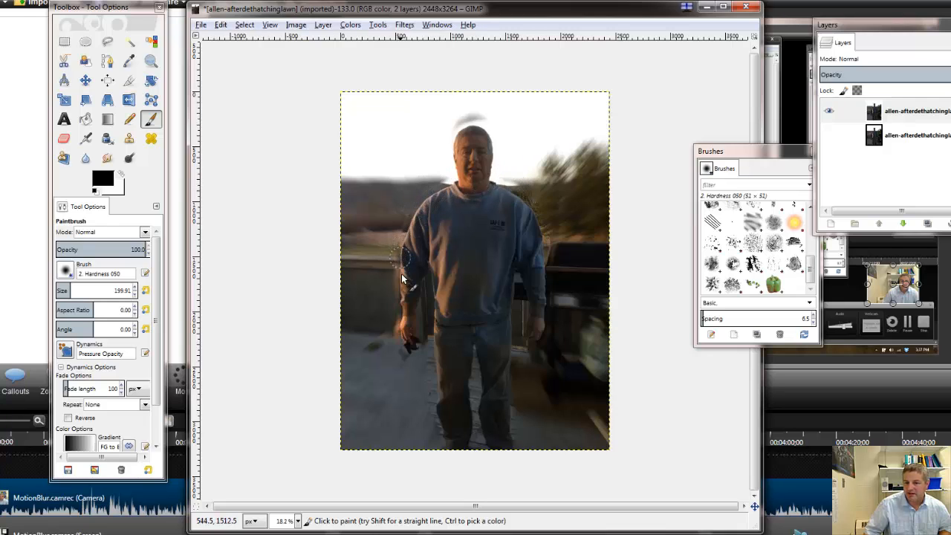
{"action": "left_click", "coordinate": [412, 349]}
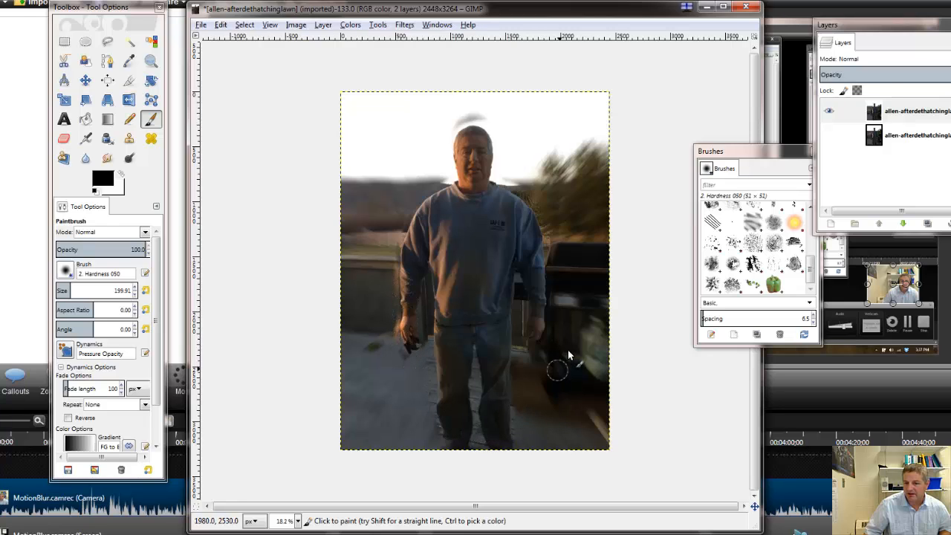
- Undo the deselection and the motion blur
{"action": "left_click", "coordinate": [220, 25]}
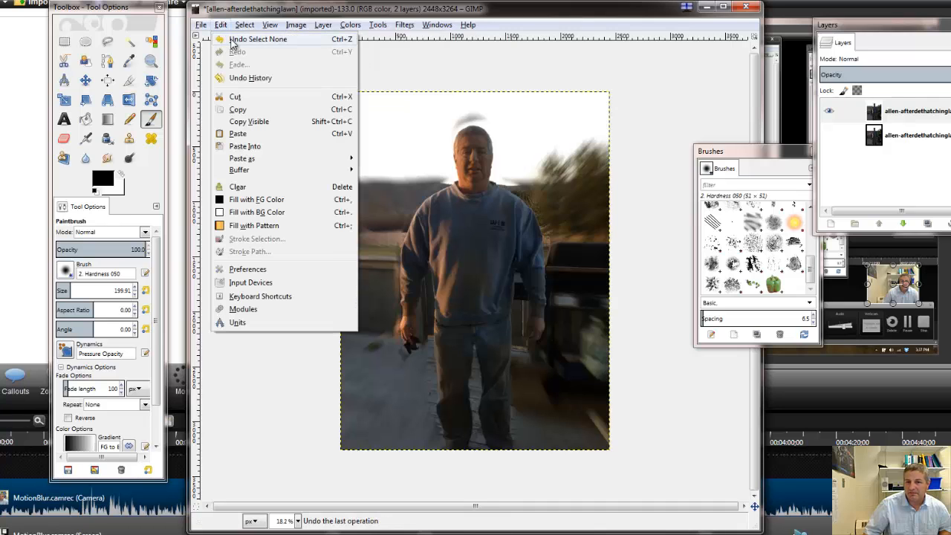
{"action": "left_click", "coordinate": [232, 40]}
{"action": "left_click", "coordinate": [221, 24]}
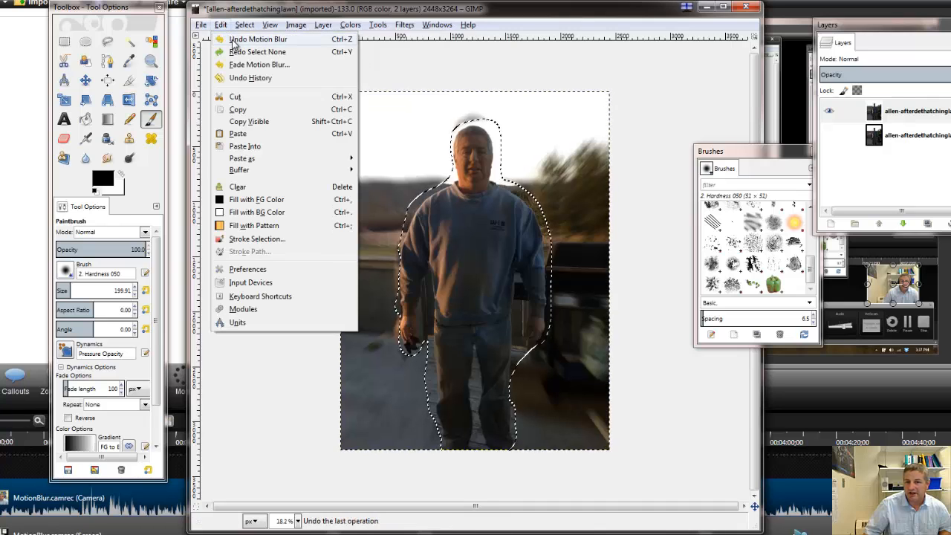
{"action": "left_click", "coordinate": [232, 40]}
- Try pixelizing the selected background with a pixel width and height of 25 px, and undo the effect
{"action": "left_click", "coordinate": [406, 28]}
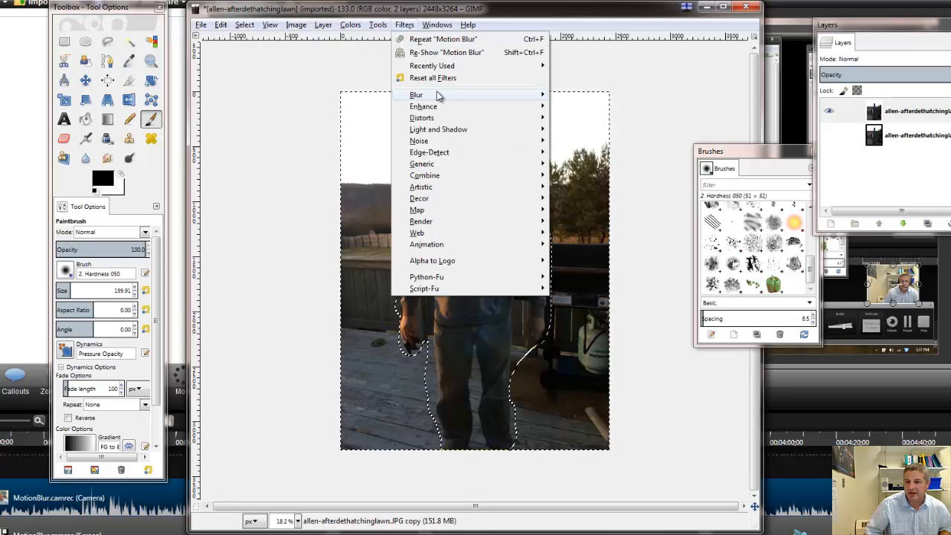
{"action": "mouse_move", "coordinate": [439, 97]}
{"action": "left_click", "coordinate": [586, 131]}
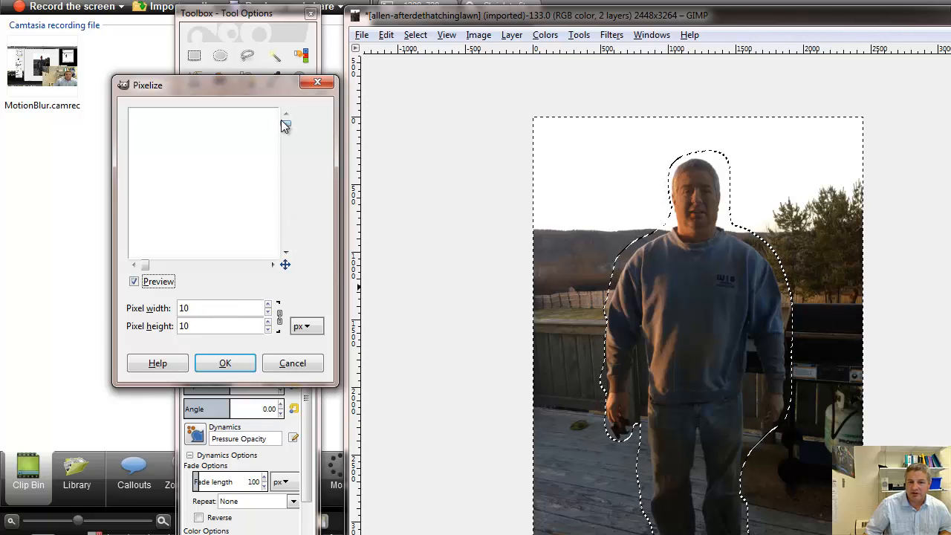
{"action": "mouse_move", "coordinate": [292, 143]}
{"action": "left_mouse_down"}
{"action": "mouse_move", "coordinate": [292, 167]}
{"action": "mouse_move", "coordinate": [291, 158]}
{"action": "left_mouse_up"}
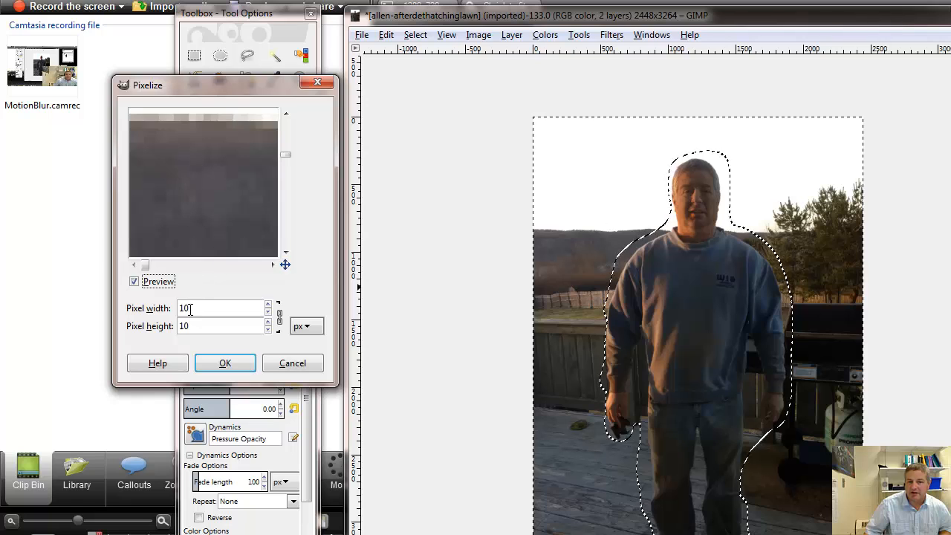
{"action": "left_click", "coordinate": [269, 305]}
{"action": "left_click", "coordinate": [268, 304]}
{"action": "left_click", "coordinate": [268, 305]}
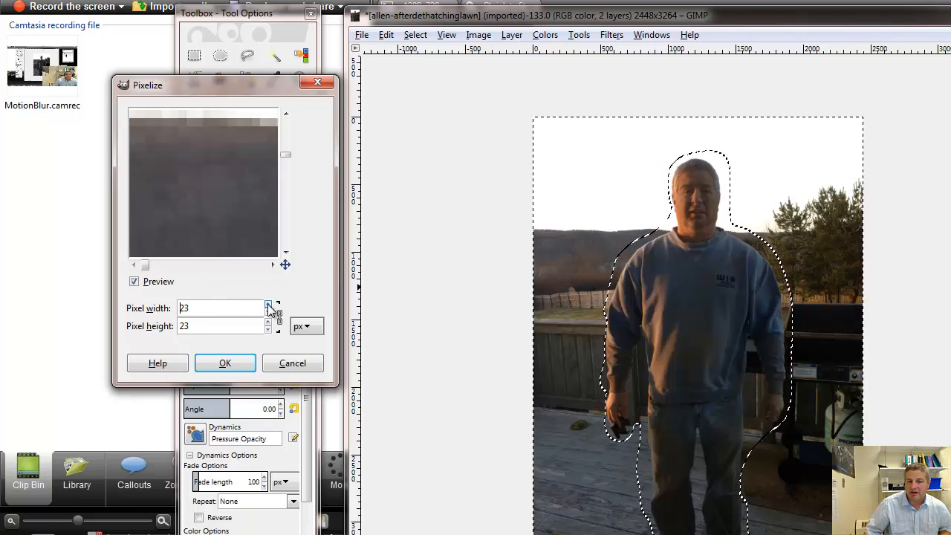
{"action": "left_click", "coordinate": [268, 305]}
{"action": "left_click", "coordinate": [269, 305]}
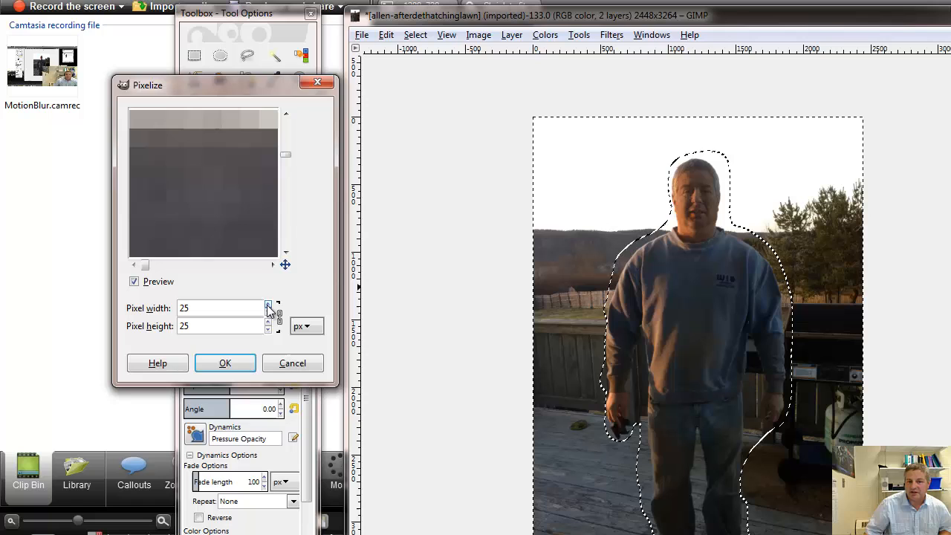
{"action": "left_click", "coordinate": [245, 370]}
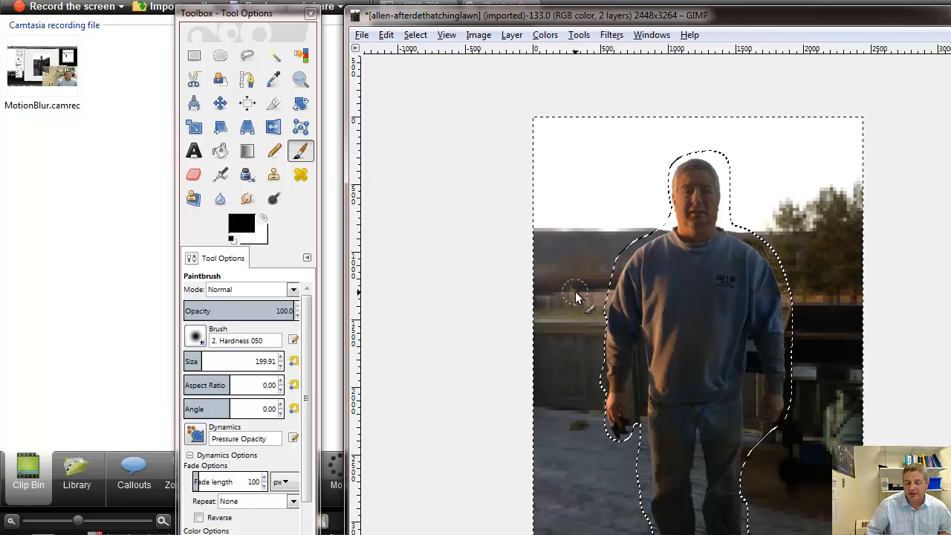
{"action": "key", "text": "ctrl+z"}
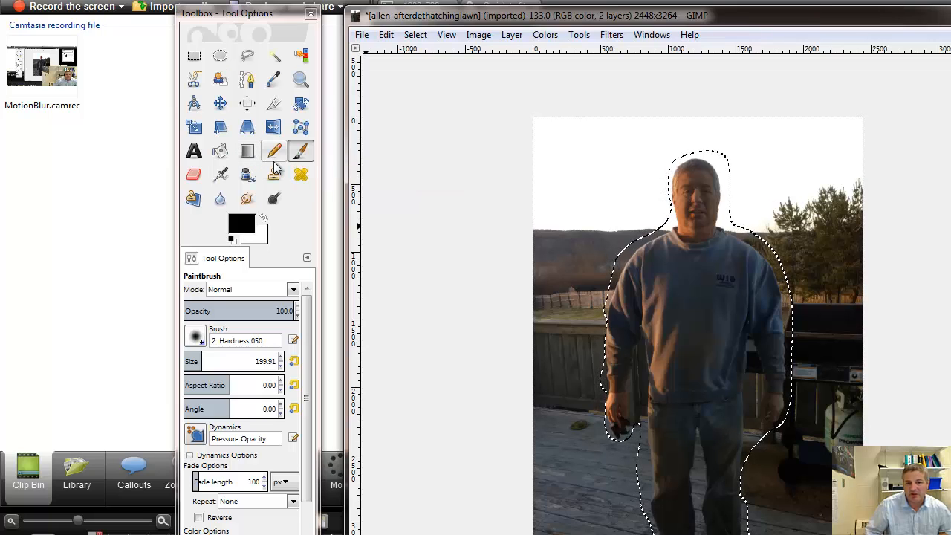
- Pixelize the selected background around the man with a pixel width and height of 100 px
{"action": "left_click", "coordinate": [611, 35]}
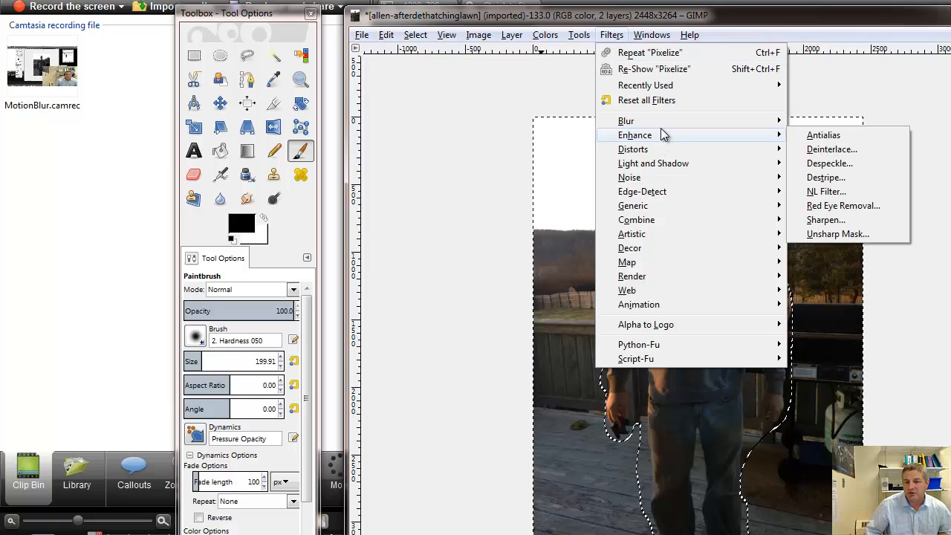
{"action": "mouse_move", "coordinate": [663, 123]}
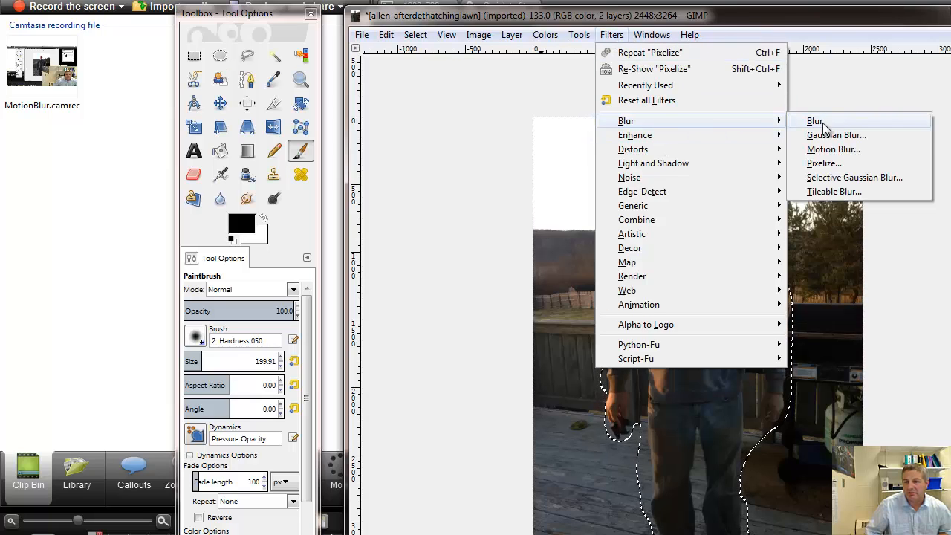
{"action": "left_click", "coordinate": [832, 163]}
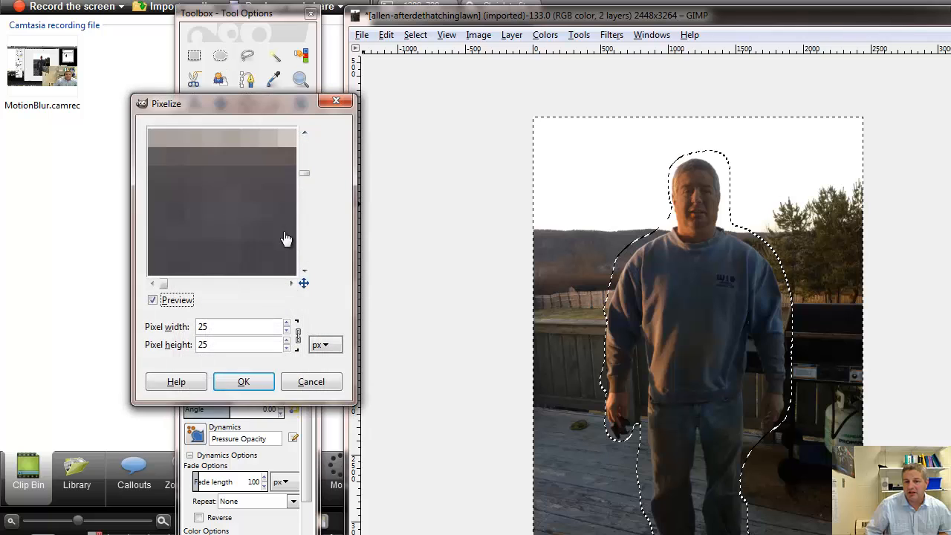
{"action": "left_click_drag", "start_coordinate": [212, 327], "coordinate": [189, 349]}
{"action": "type", "text": "100"}
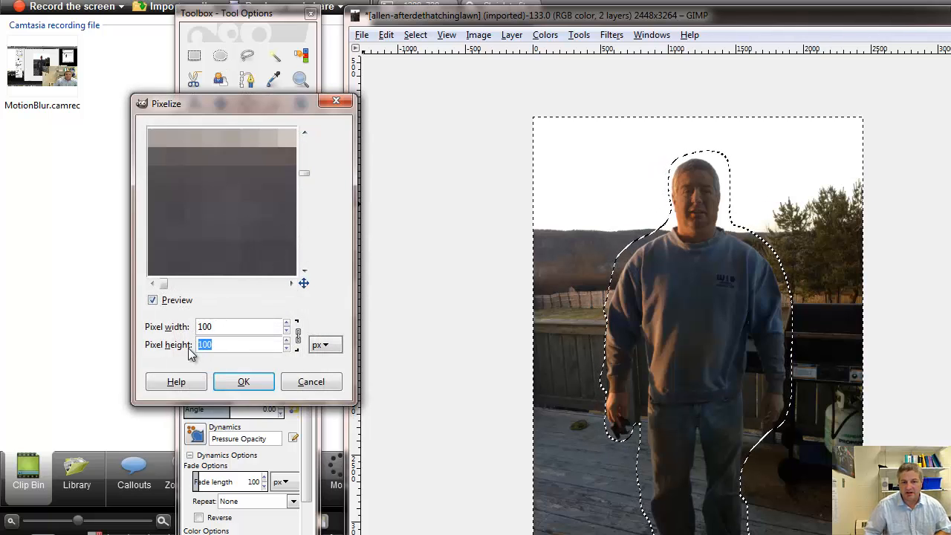
{"action": "type", "text": "100"}
{"action": "left_click", "coordinate": [245, 384]}
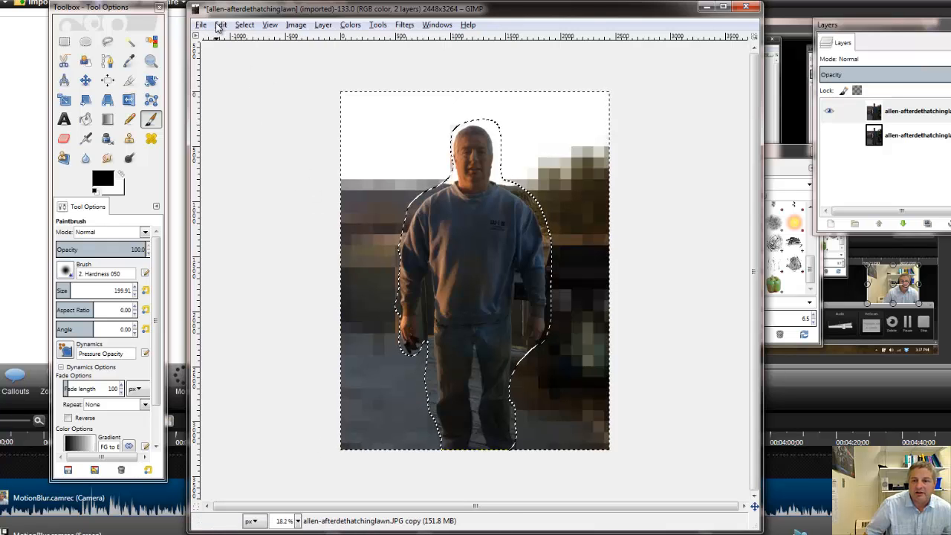
{"action": "left_click", "coordinate": [405, 24]}
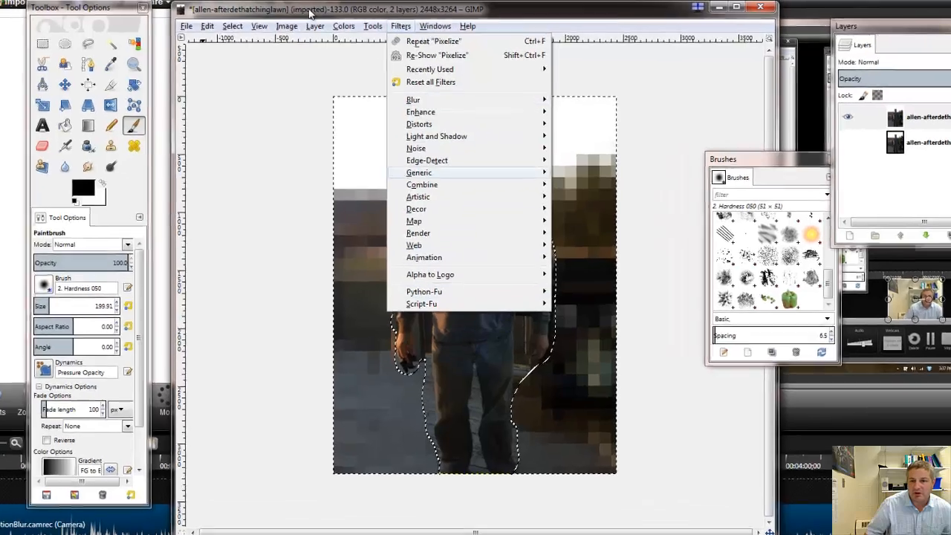
{"action": "mouse_move", "coordinate": [221, 24]}
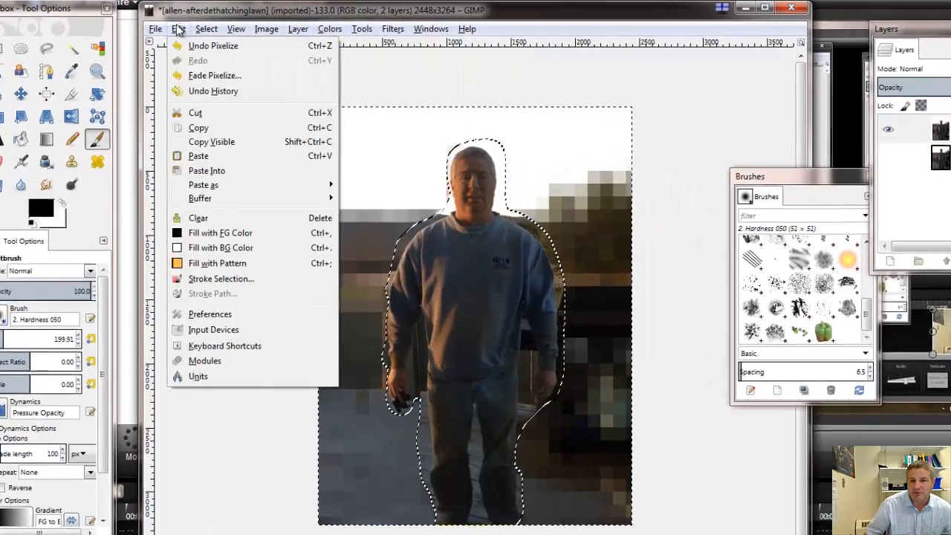
{"action": "left_click", "coordinate": [157, 32]}
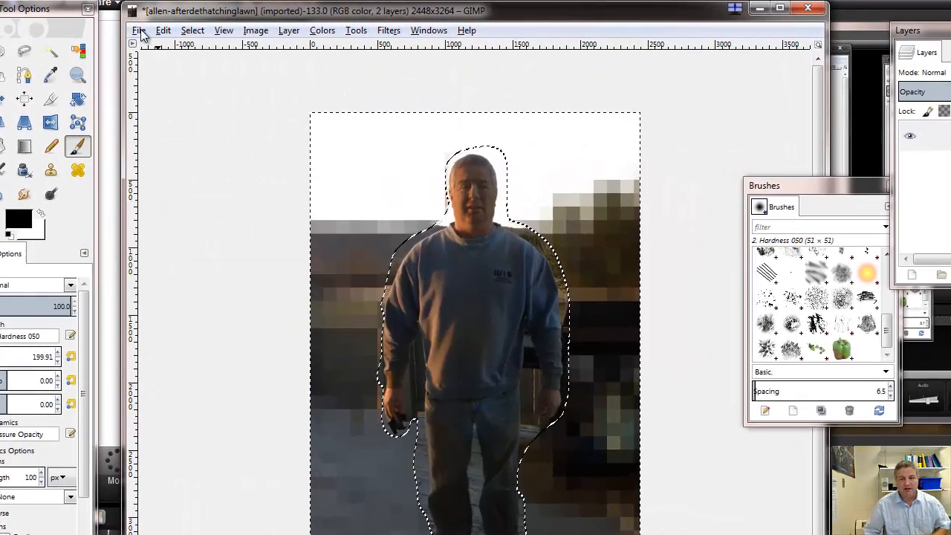